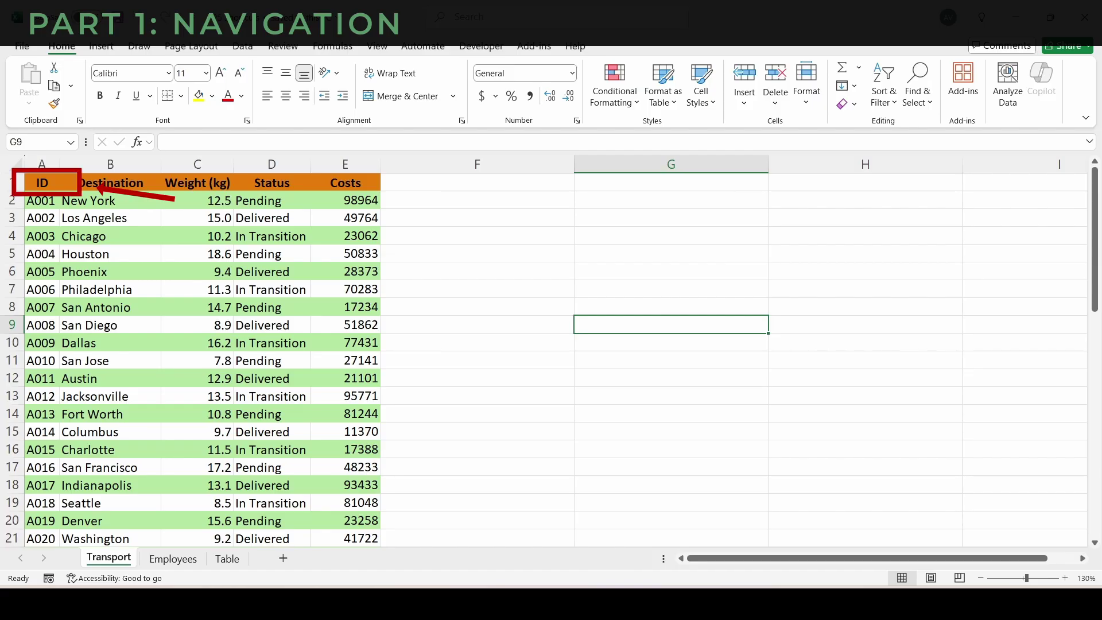
Step: Jump between A1 and the last cell E51, then visit the Employees sheet and return
key(ctrl+Home)
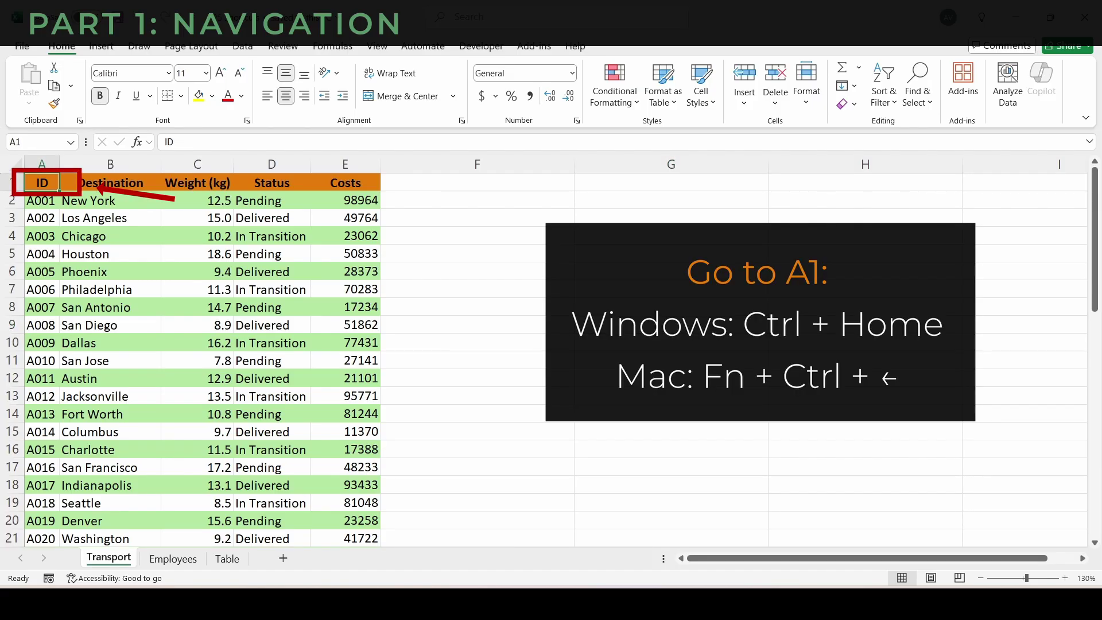
key(ctrl+End)
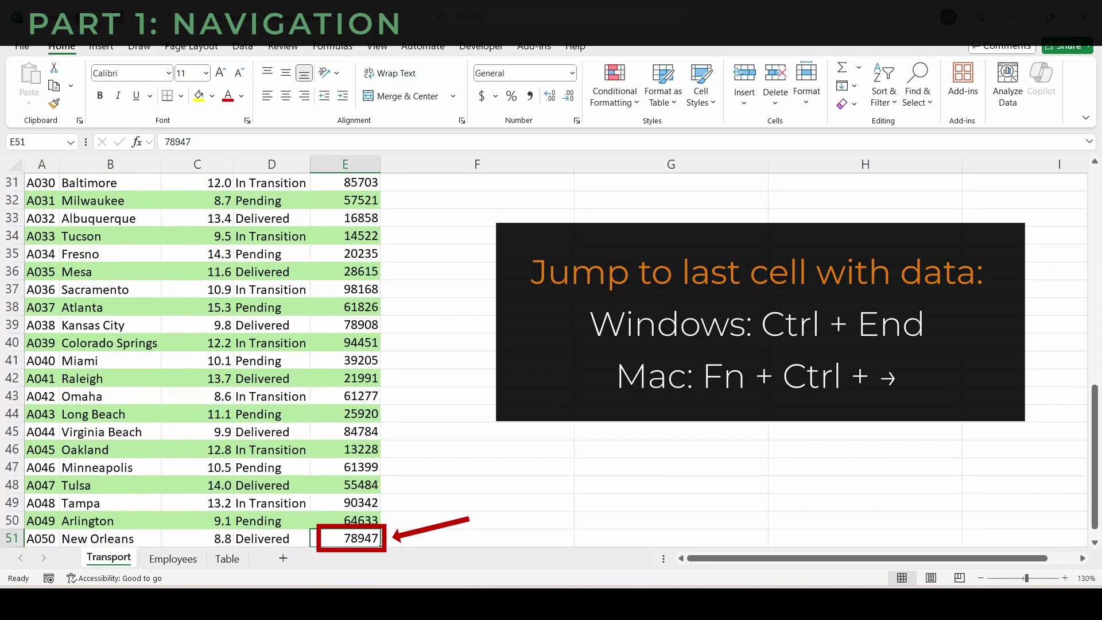
key(ctrl+Home)
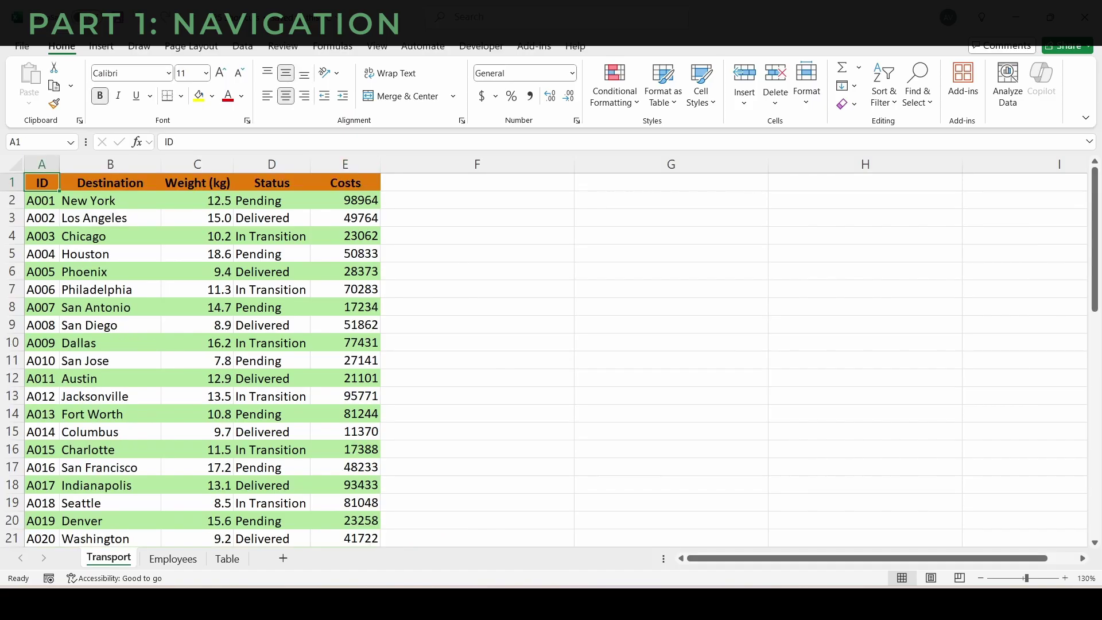
key(ctrl+Page_Down)
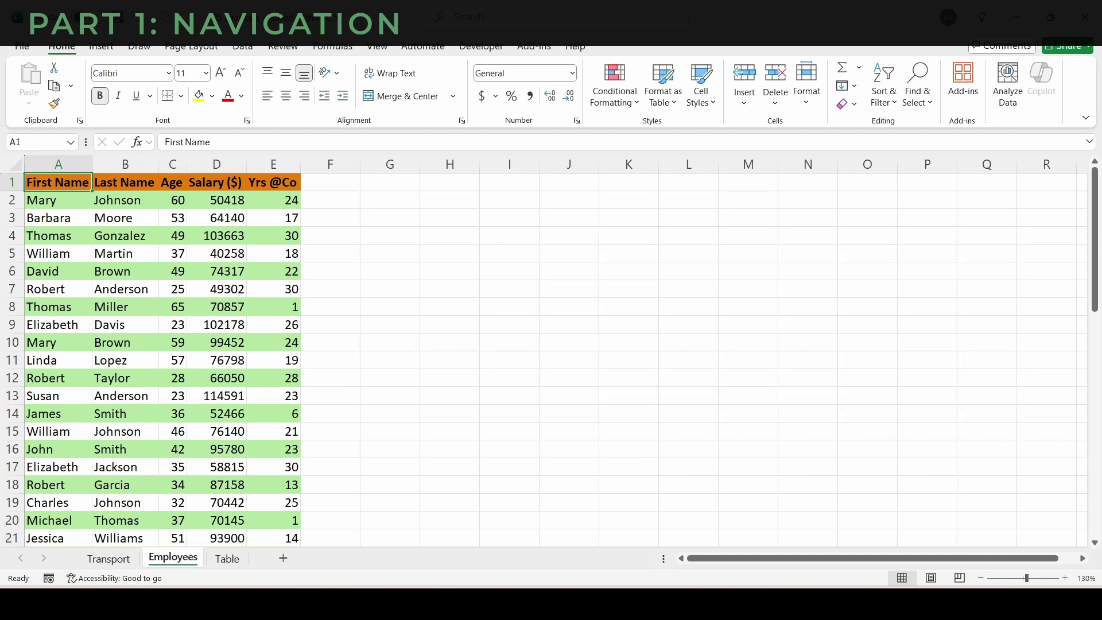
key(ctrl+Page_Up)
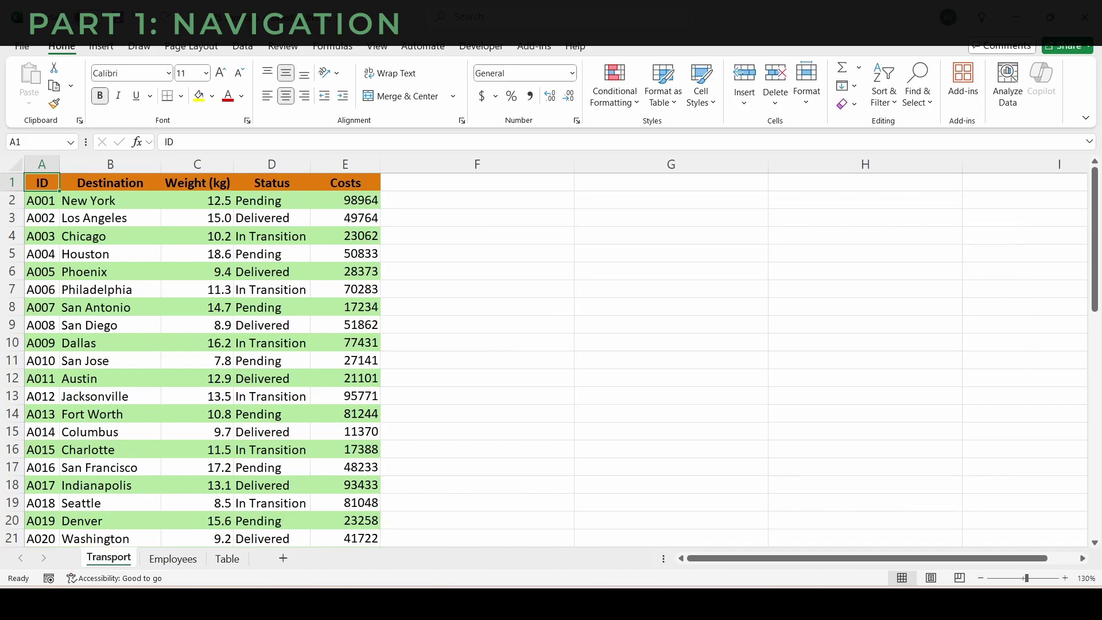
Step: Search the sheet for the cell containing Houston
key(ctrl+f)
text(Houston)
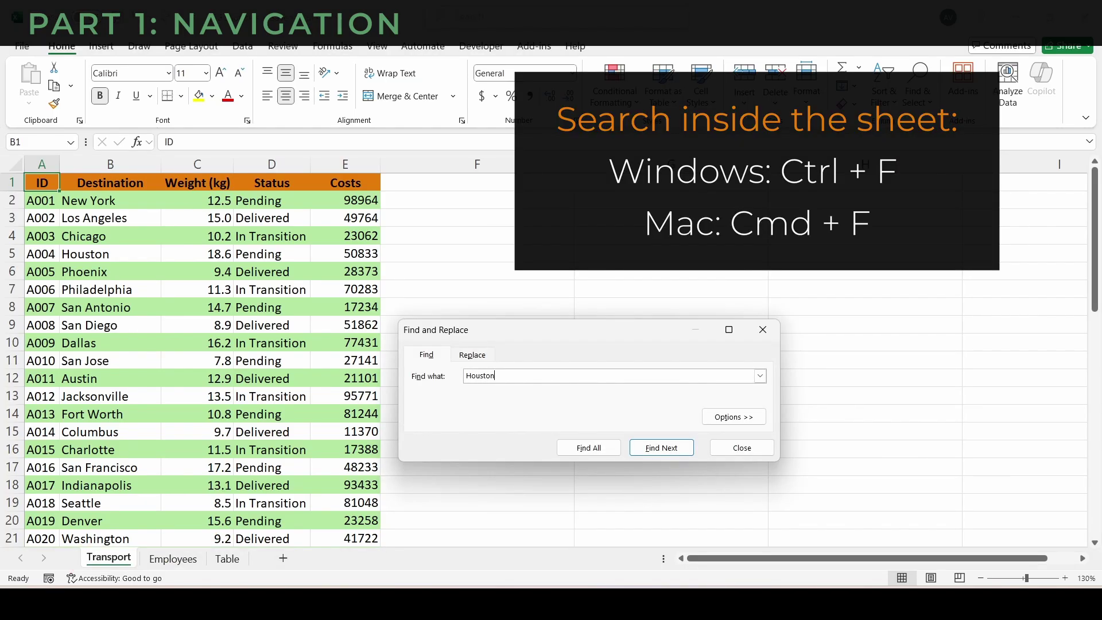
key(Return)
key(Escape)
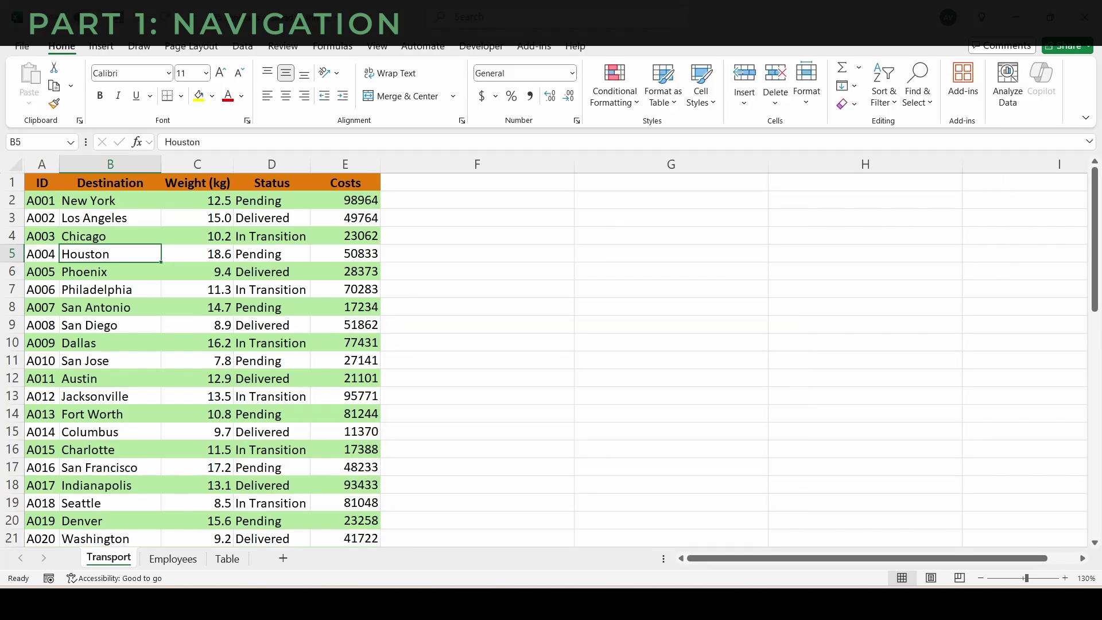
Step: Return to A1, then select column A, the header row and the whole range A1:E51
key(Up)
key(ctrl+Up)
key(Left)
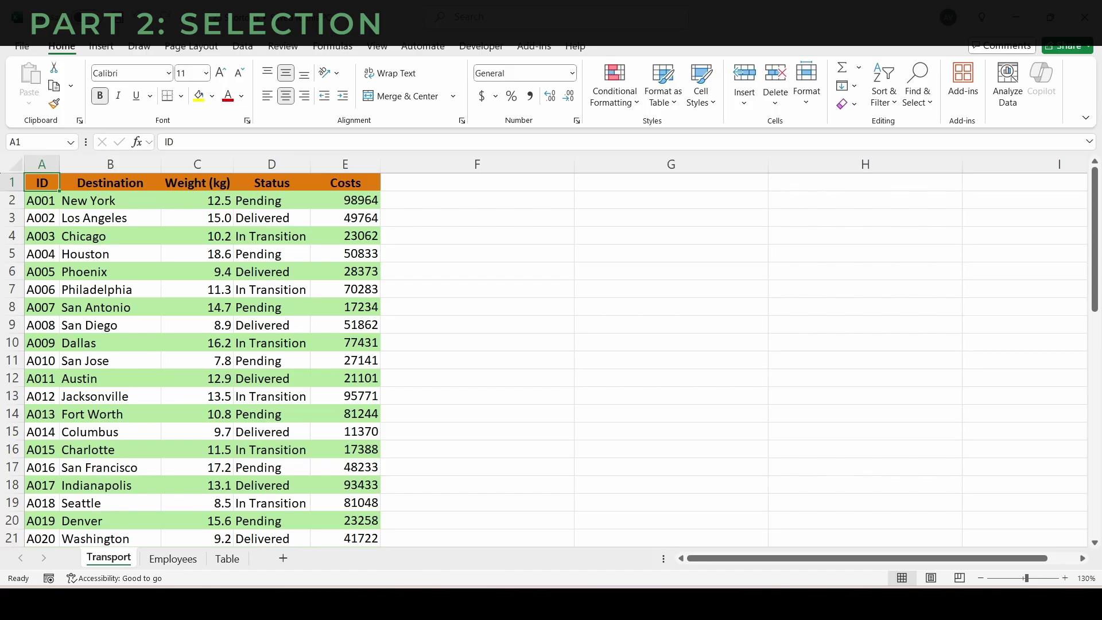
key(ctrl+space)
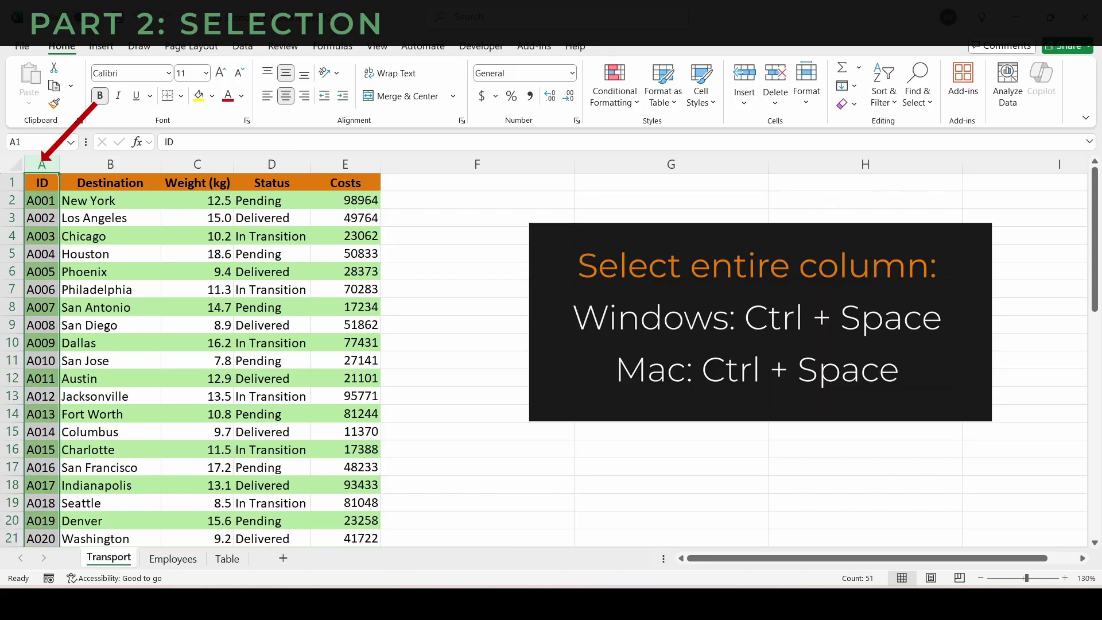
key(ctrl+Home)
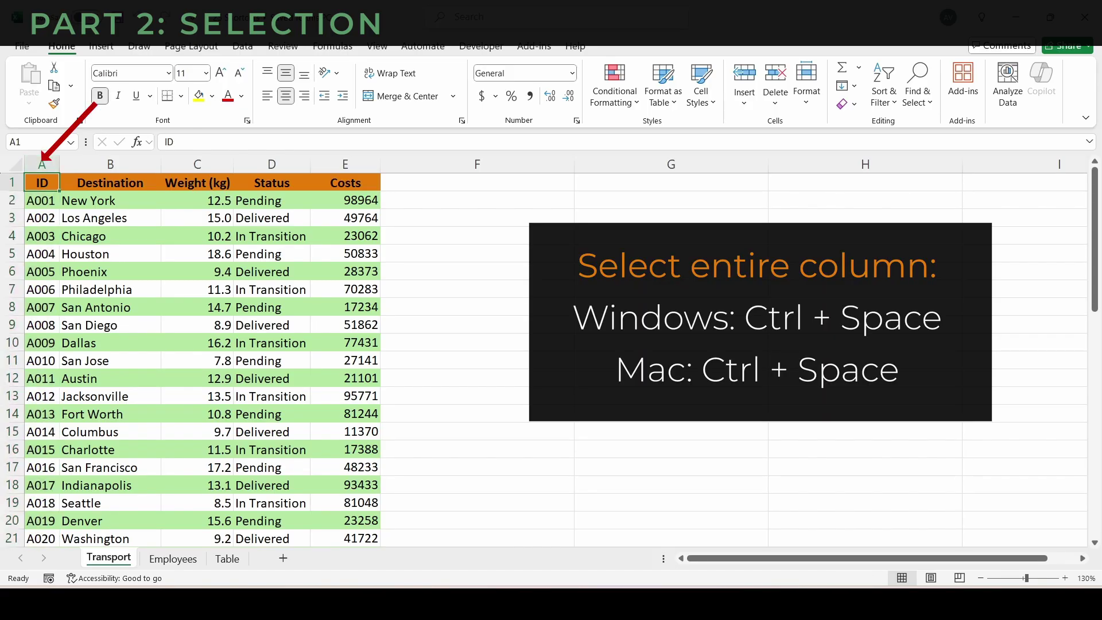
key(shift+space)
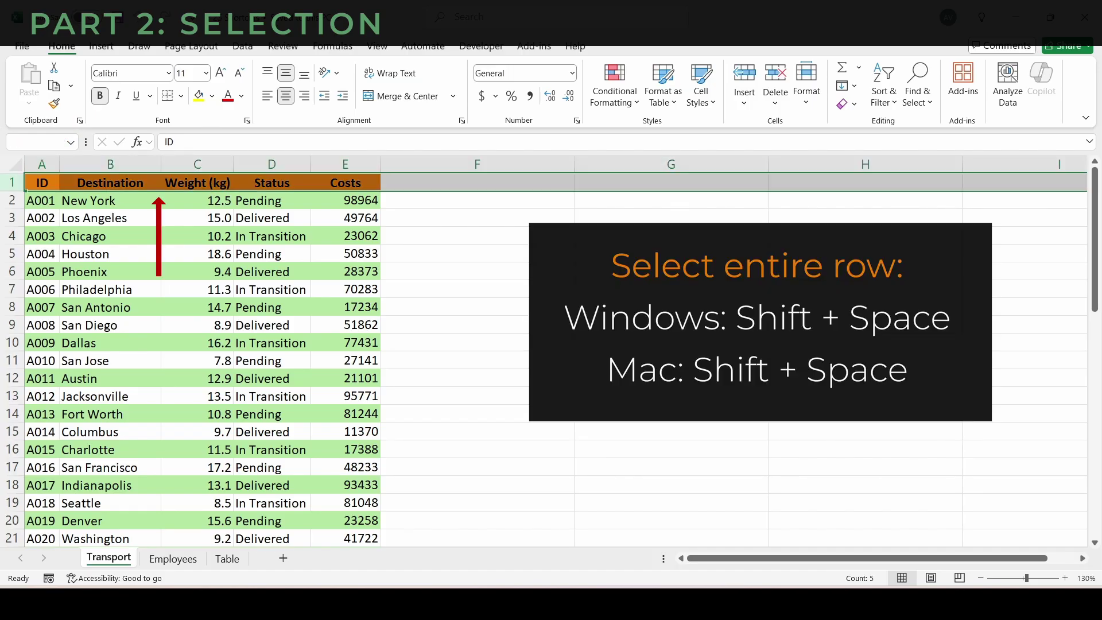
key(ctrl+Home)
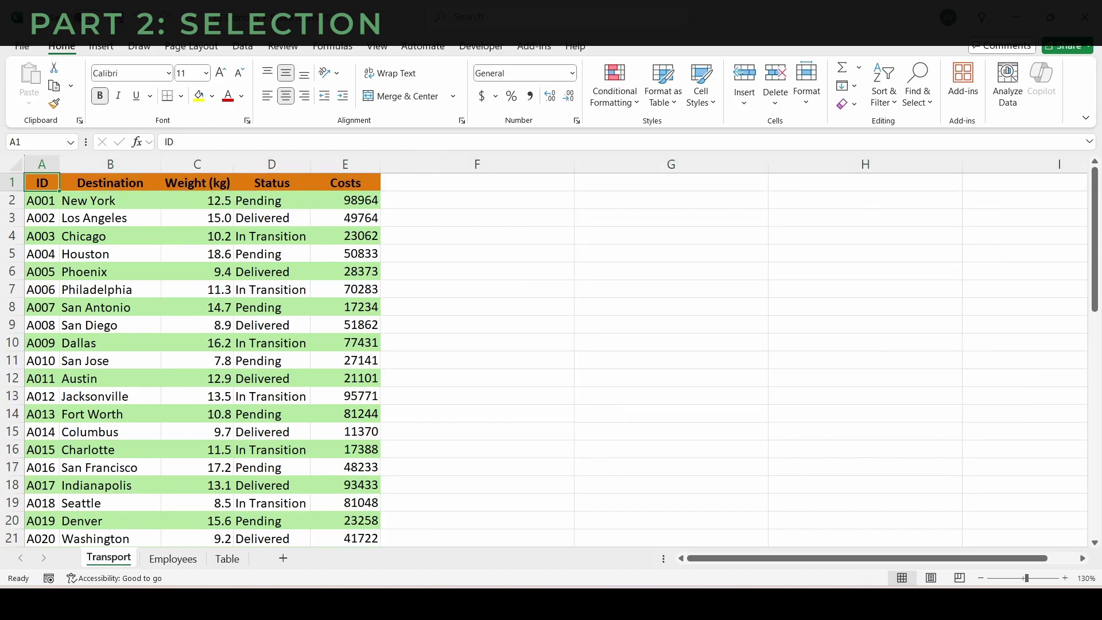
key(ctrl+a)
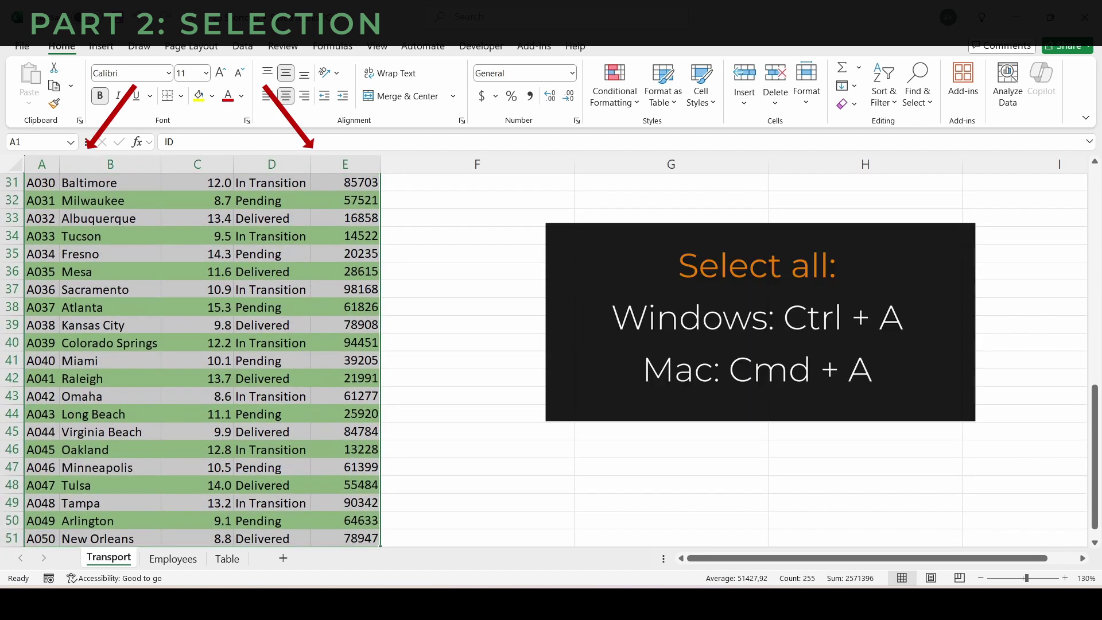
key(ctrl+Home)
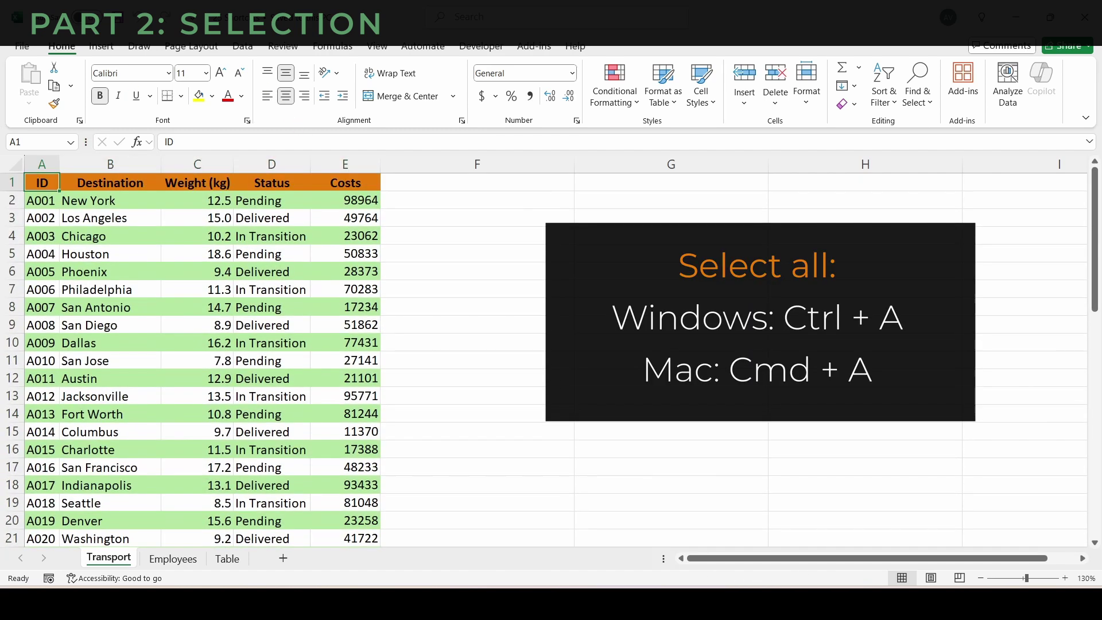
Step: Grow and shrink the selection from A1, including selecting A1:A51, then collapse it back
key(shift+Down)
key(shift+Down)
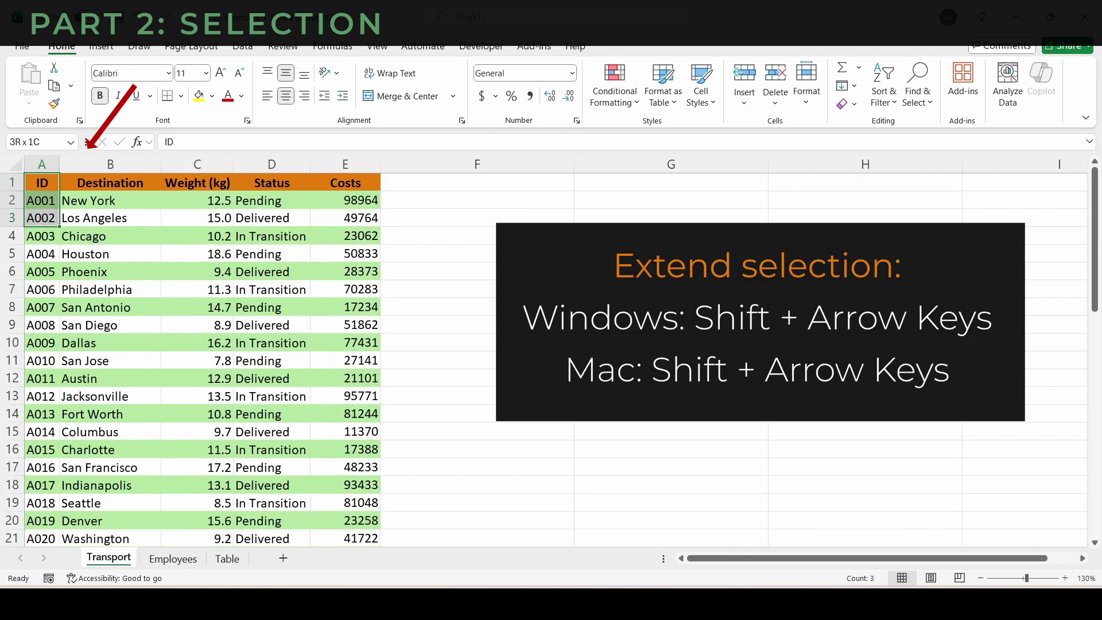
key(shift+Down)
key(shift+Right)
key(shift+Right)
key(shift+Right)
key(shift+Right)
key(shift+Up)
key(shift+Up)
key(shift+Up)
key(shift+Left)
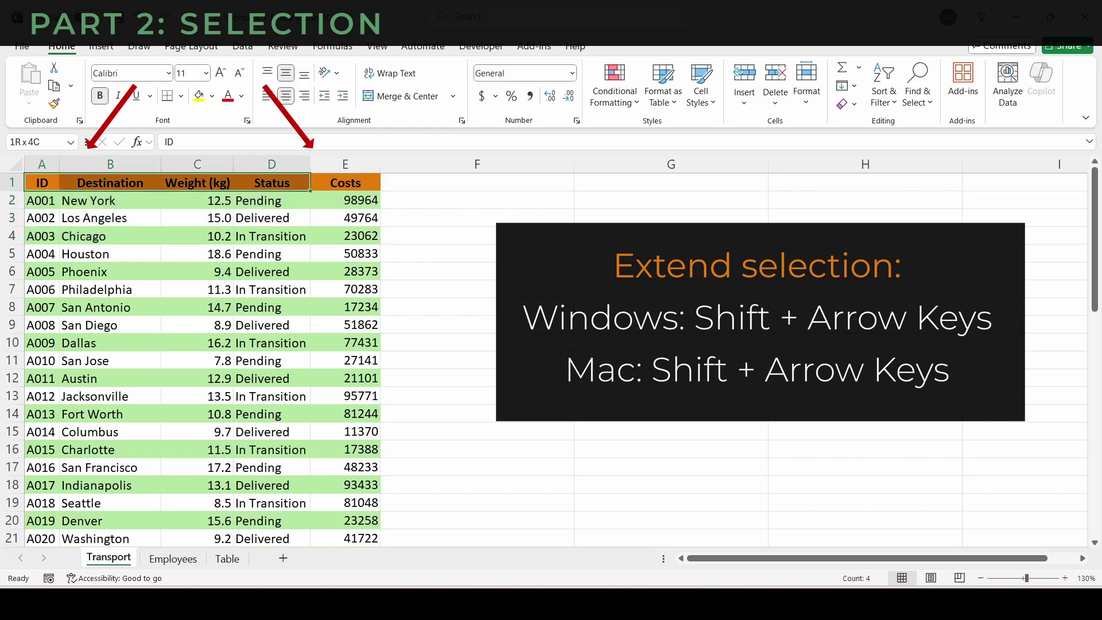
key(shift+Left)
key(shift+Left)
key(shift+Left)
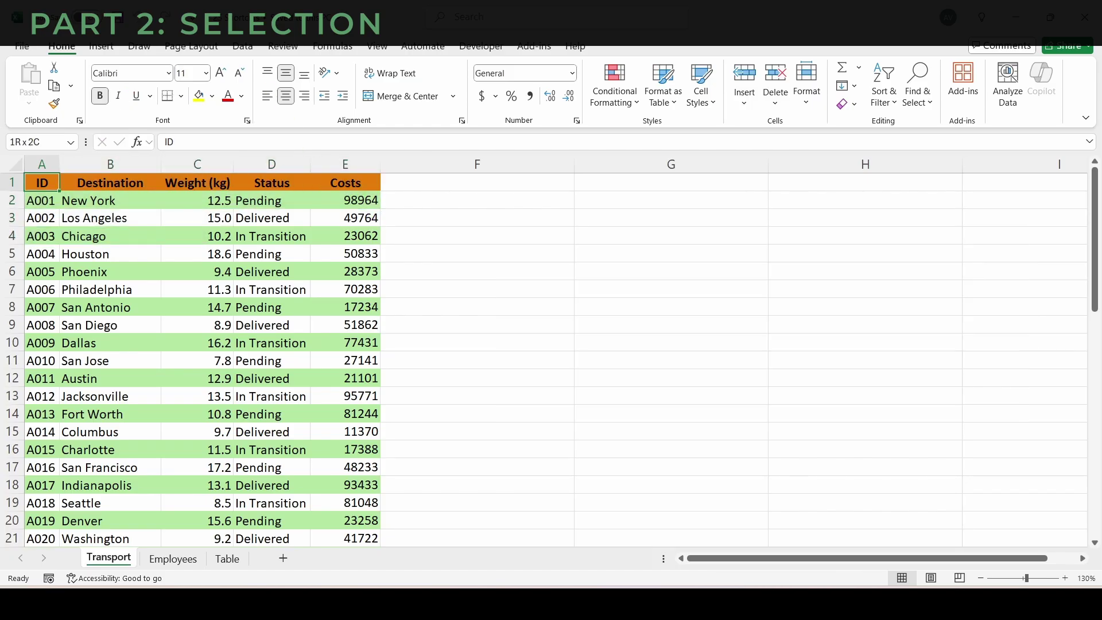
key(ctrl+shift+Down)
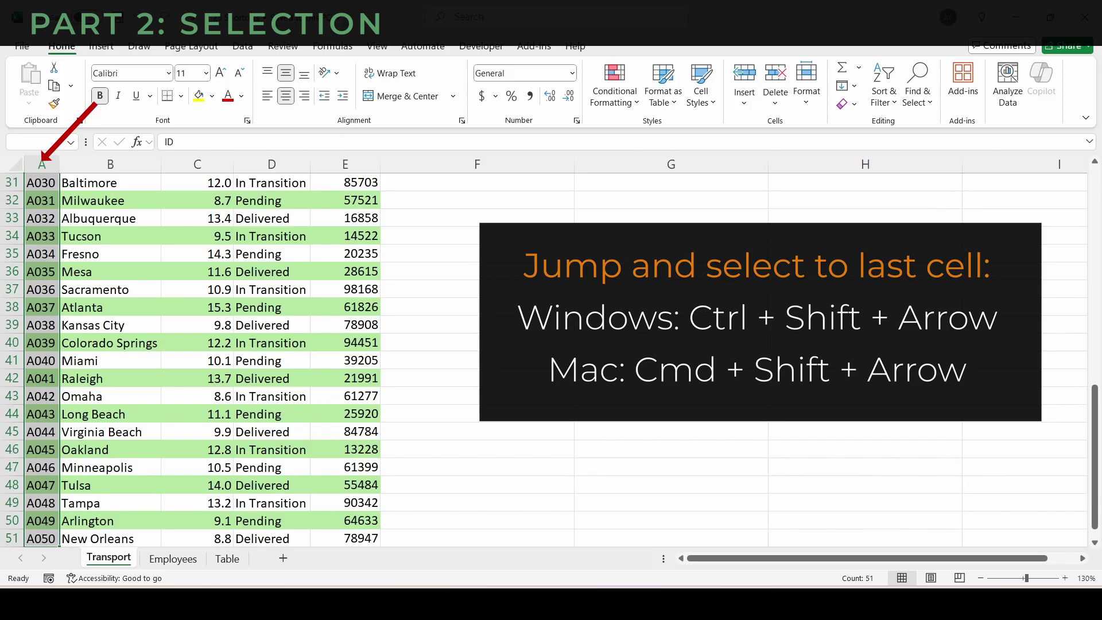
key(ctrl+shift+Up)
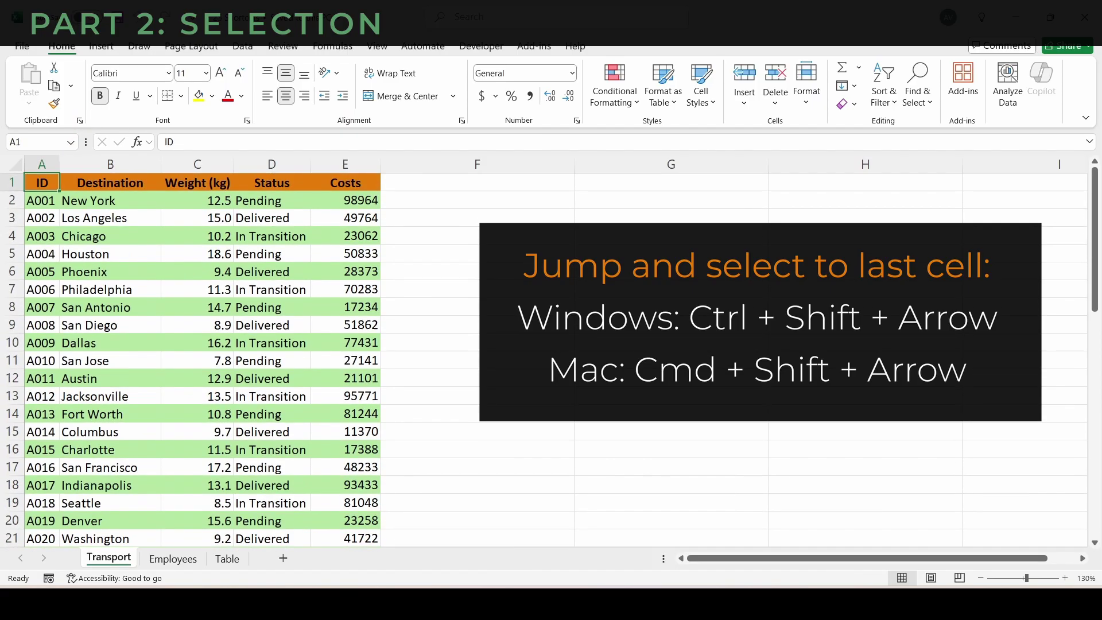
Step: Make A002 bold, Los Angeles italic and Delivered underlined in row 3
key(Down)
key(Down)
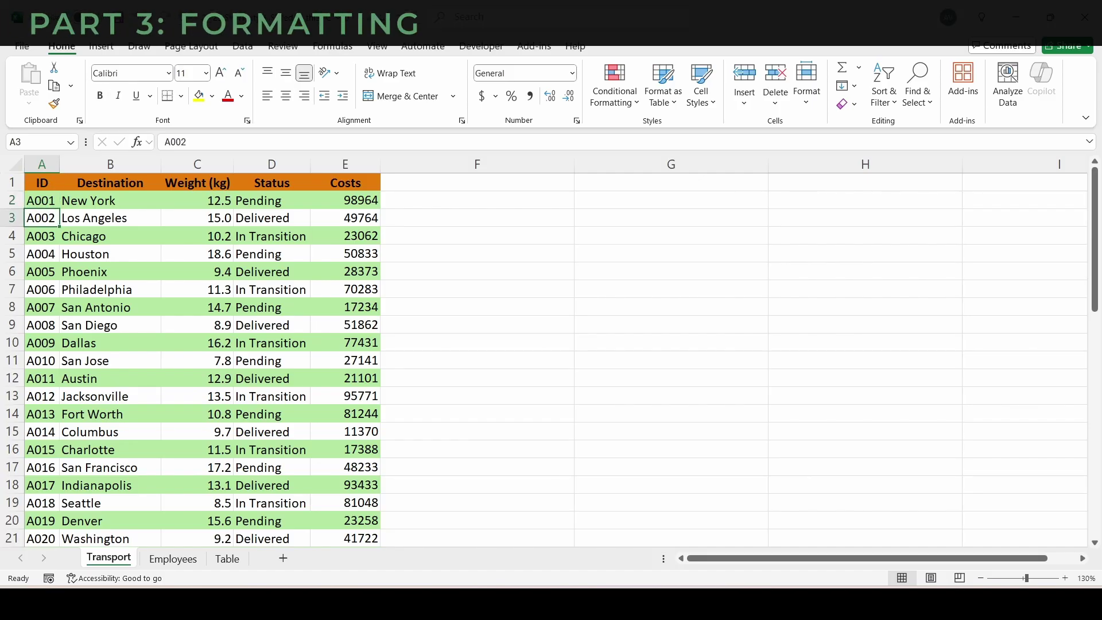
key(ctrl+b)
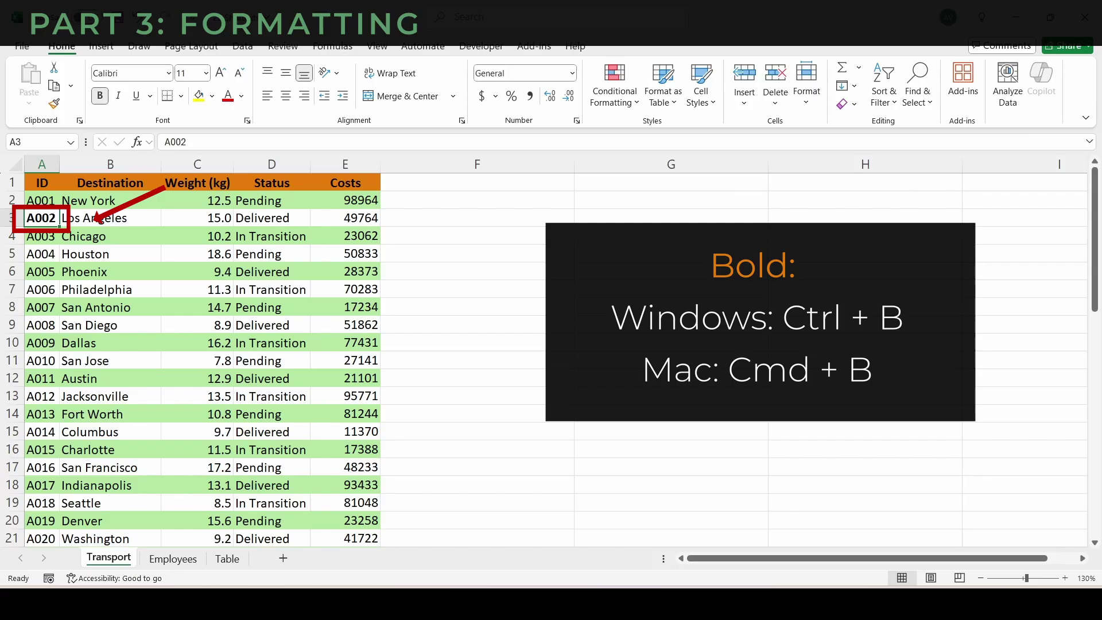
key(Right)
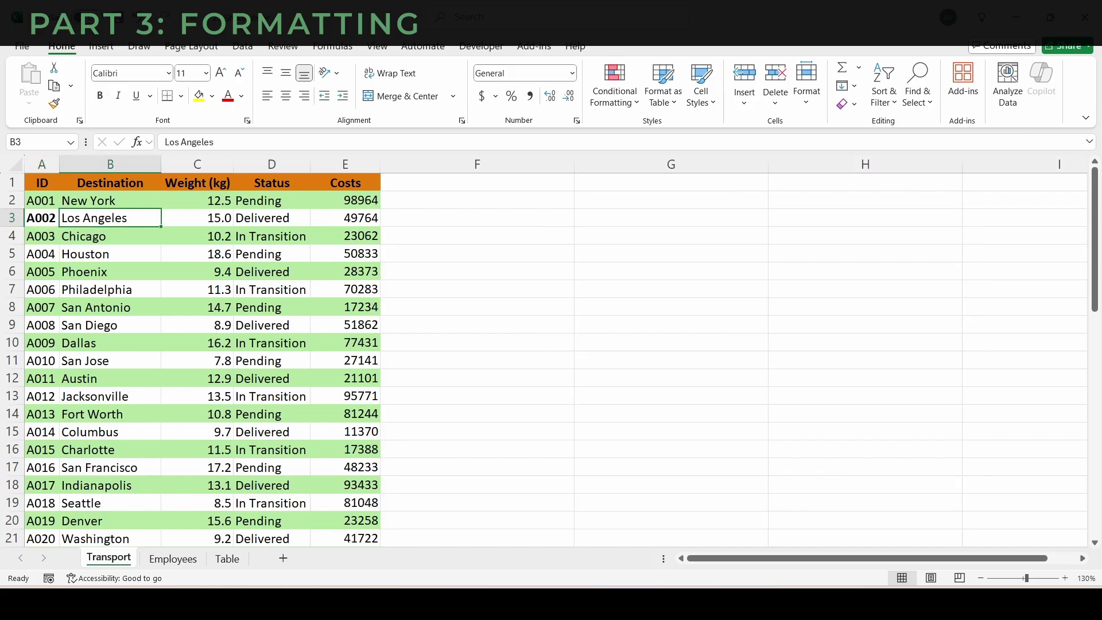
key(ctrl+i)
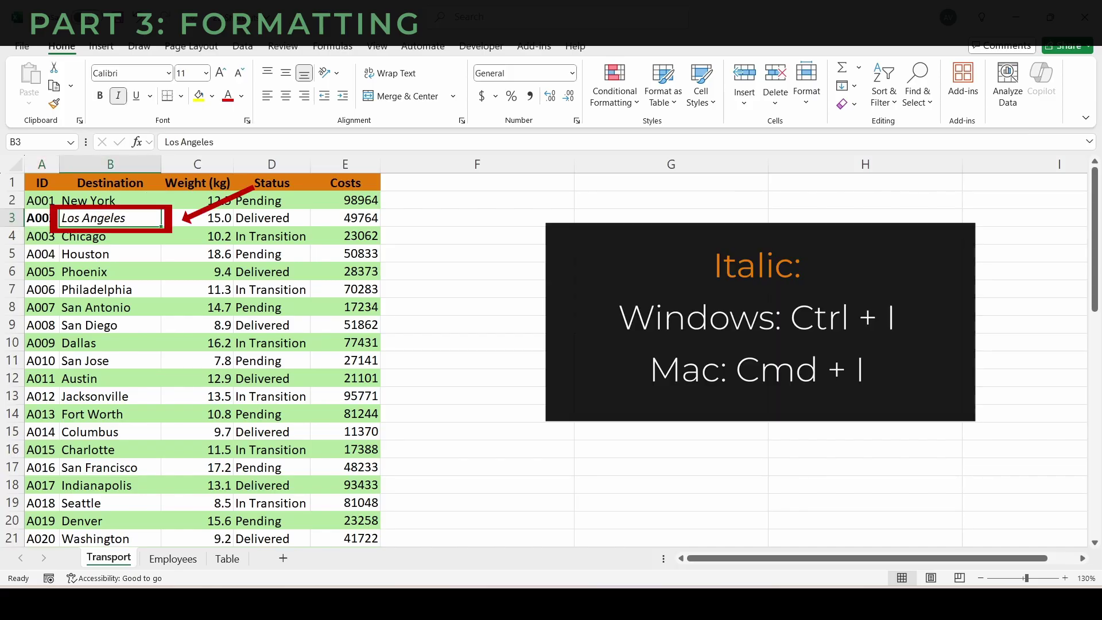
key(Right)
key(Right)
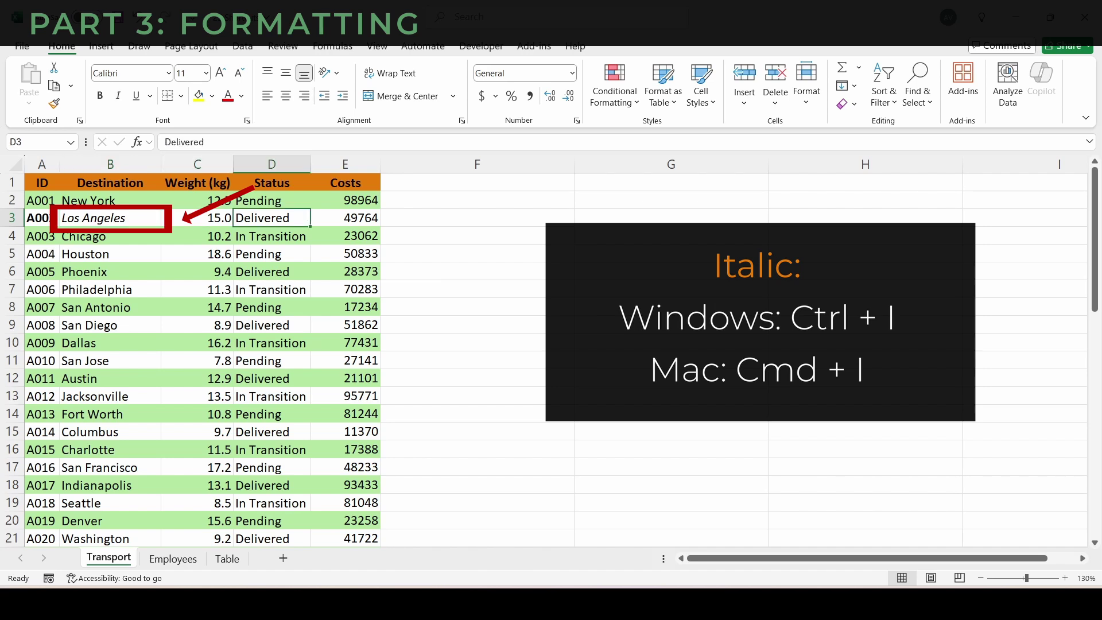
key(ctrl+u)
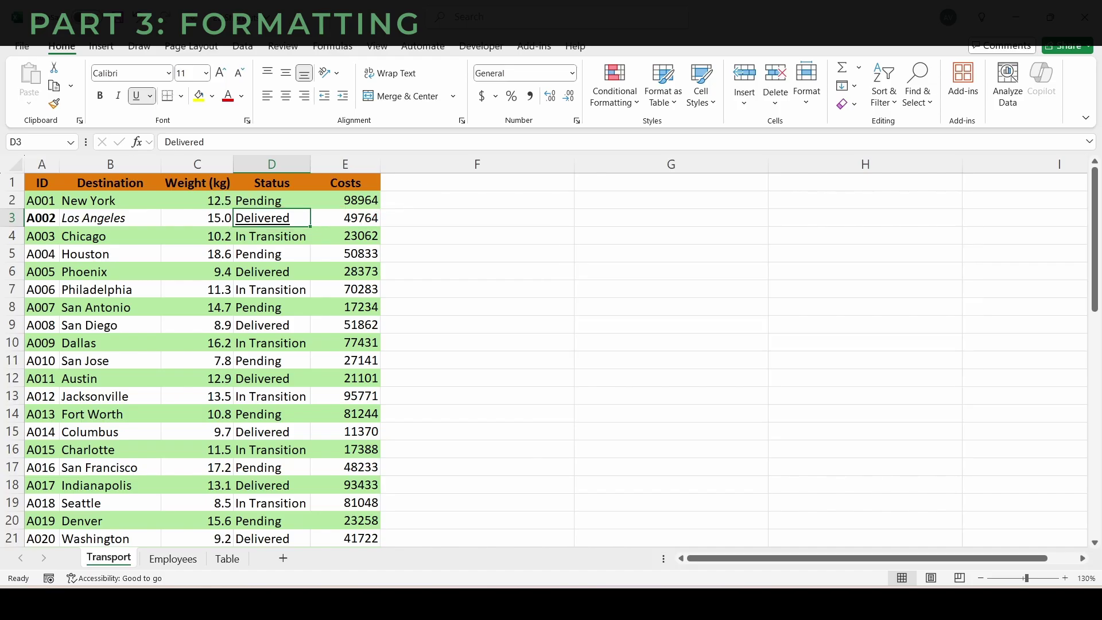
Step: Glance at Format Cells, then give the 49764 cost in E3 currency format
key(ctrl+1)
key(ctrl+Tab)
key(ctrl+Tab)
key(ctrl+Tab)
key(ctrl+Tab)
key(ctrl+Tab)
key(Escape)
key(Right)
key(ctrl+shift+4)
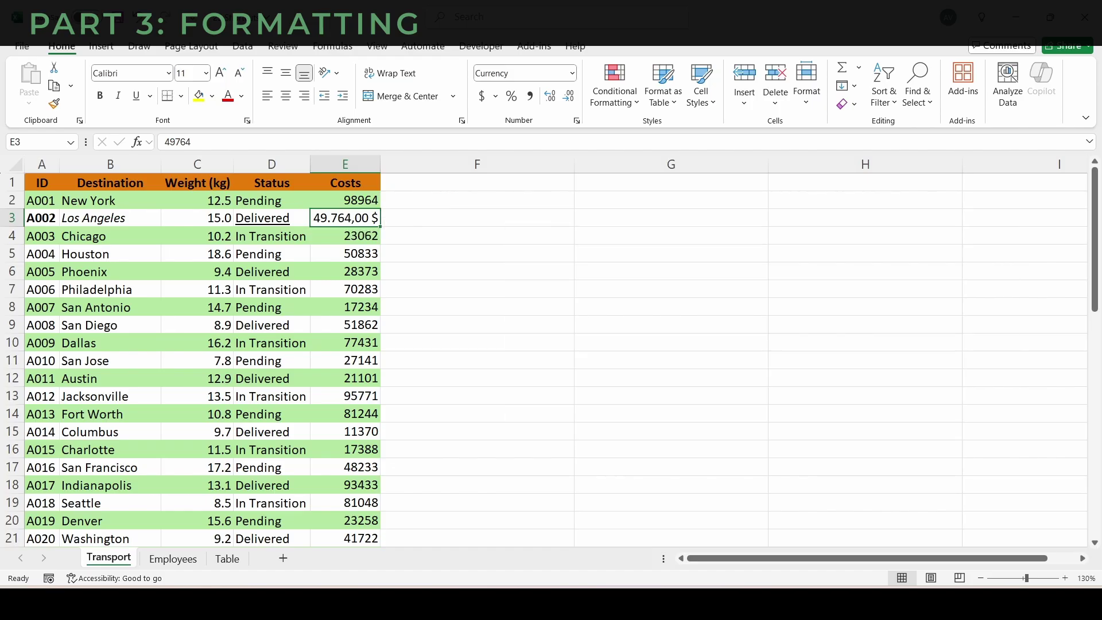
key(Down)
key(Down)
key(Left)
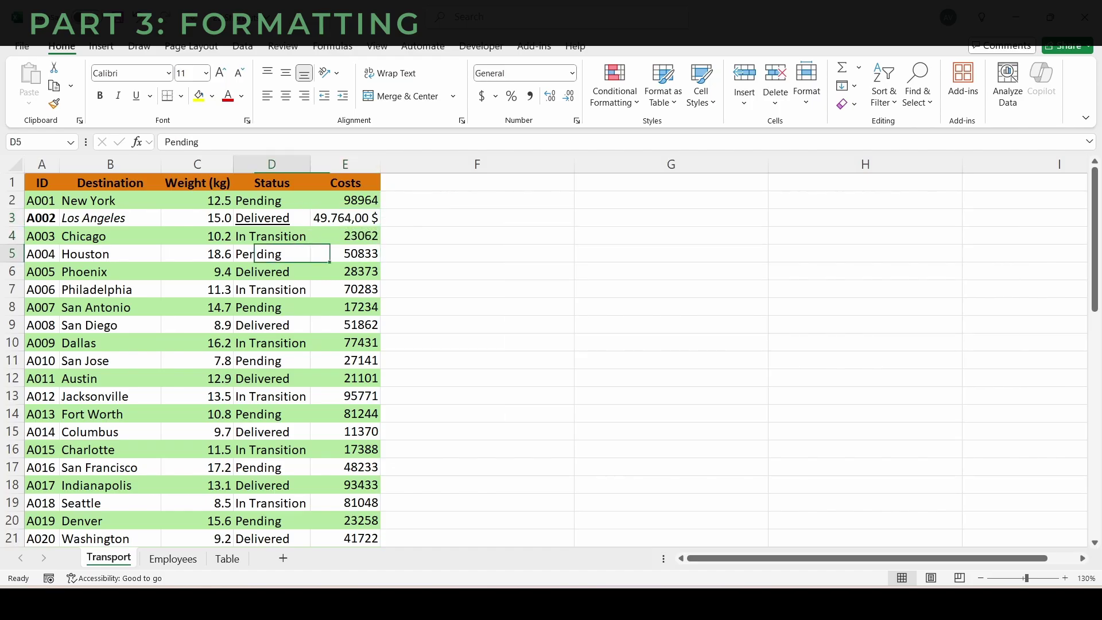
Step: Replace Houston with Dallas as the destination in B5
key(Left)
key(Left)
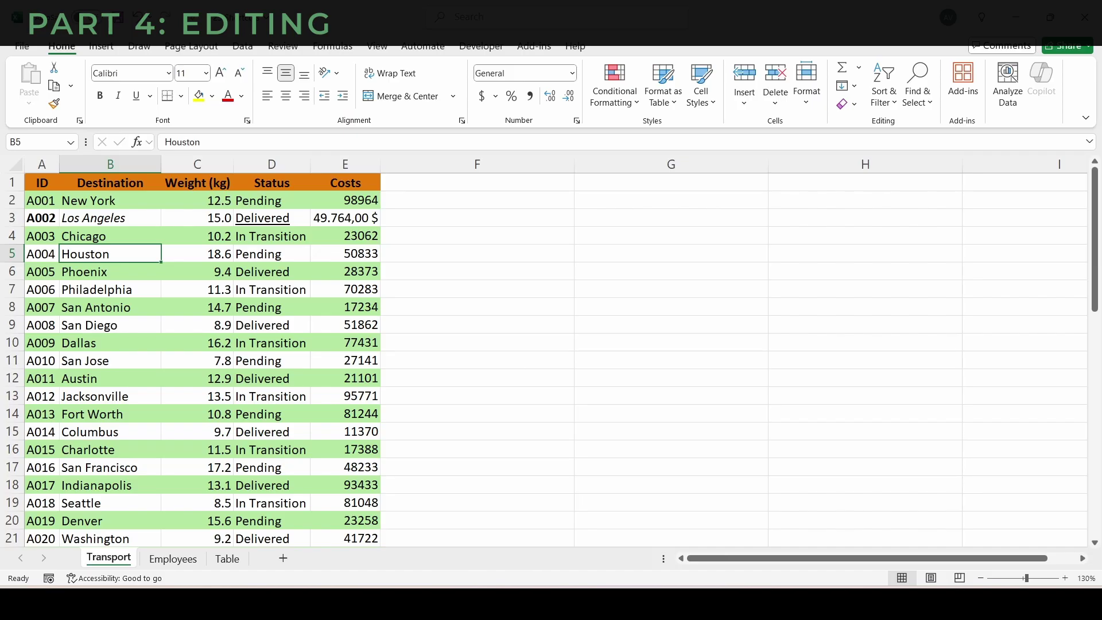
key(F2)
key(BackSpace)
key(BackSpace)
key(BackSpace)
key(BackSpace)
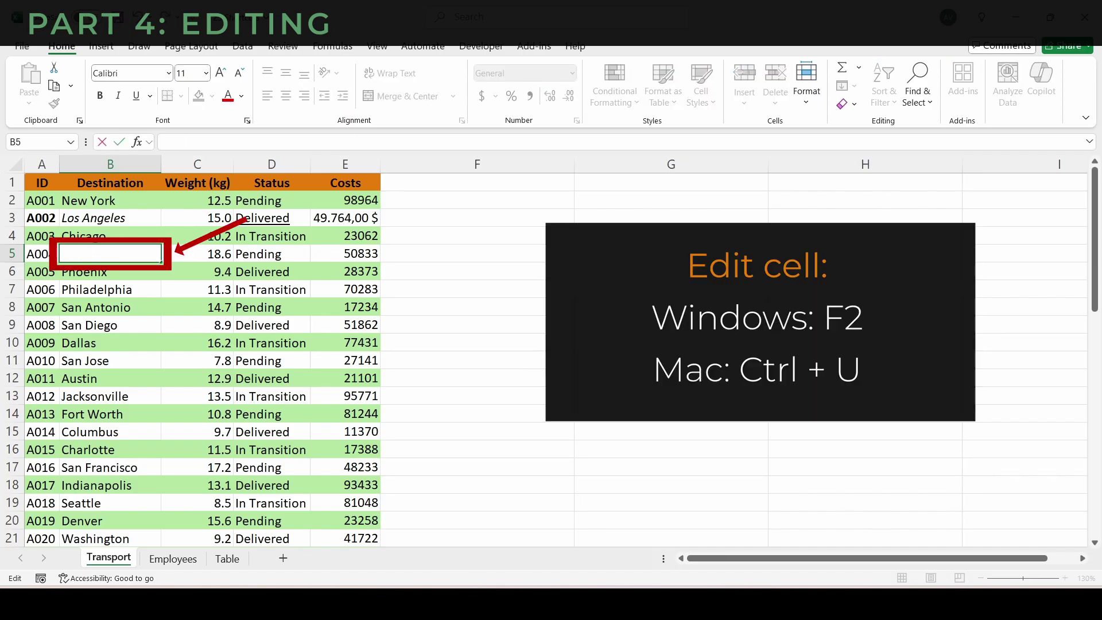
text(Da)
key(Return)
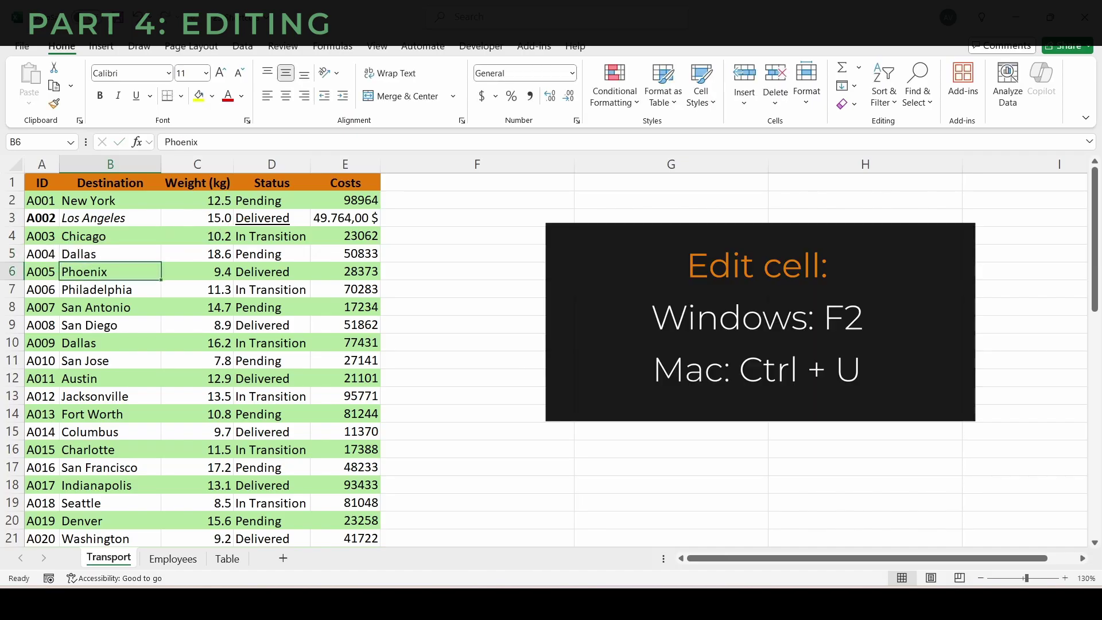
Step: Insert a blank row above Phoenix, delete it, then undo and redo the deletion
key(ctrl+plus)
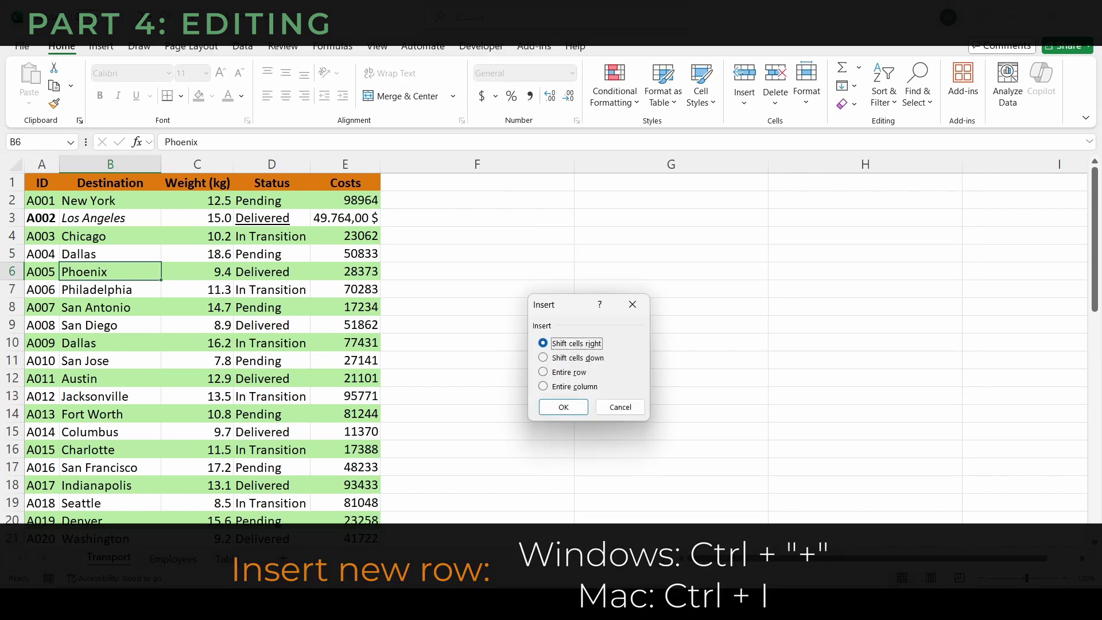
key(Down)
key(Down)
key(Return)
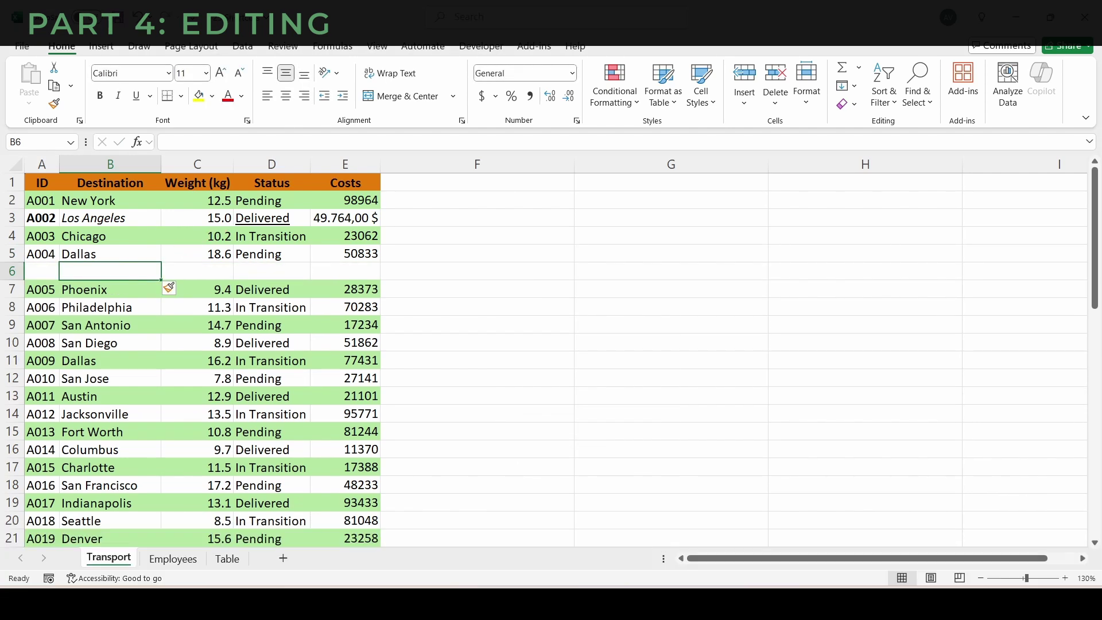
key(ctrl+minus)
key(Down)
key(Down)
key(Return)
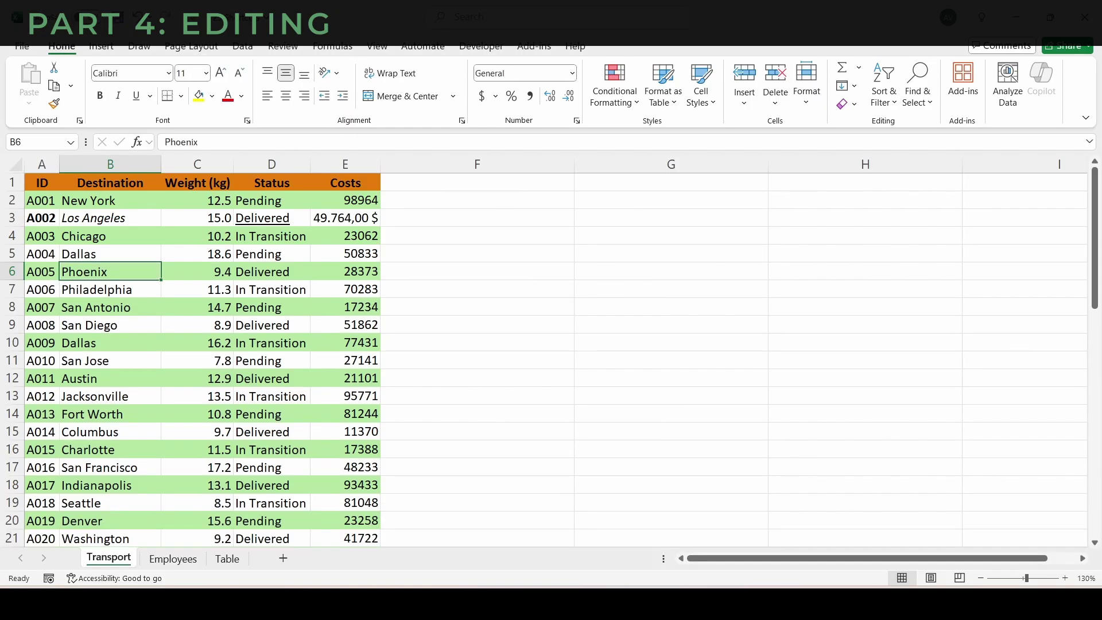
key(ctrl+z)
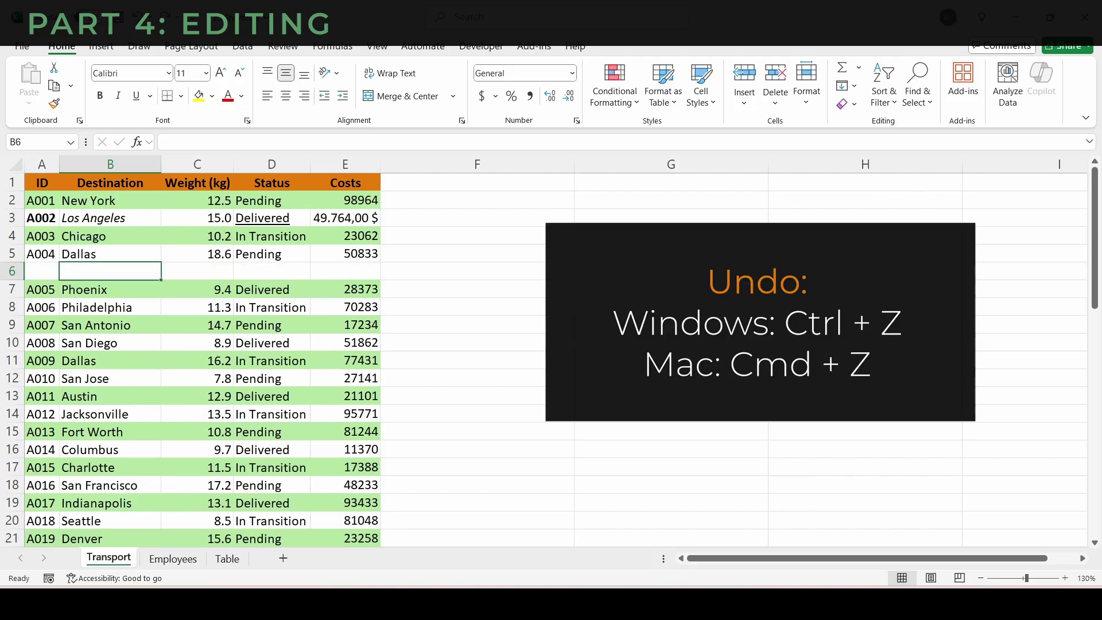
key(ctrl+y)
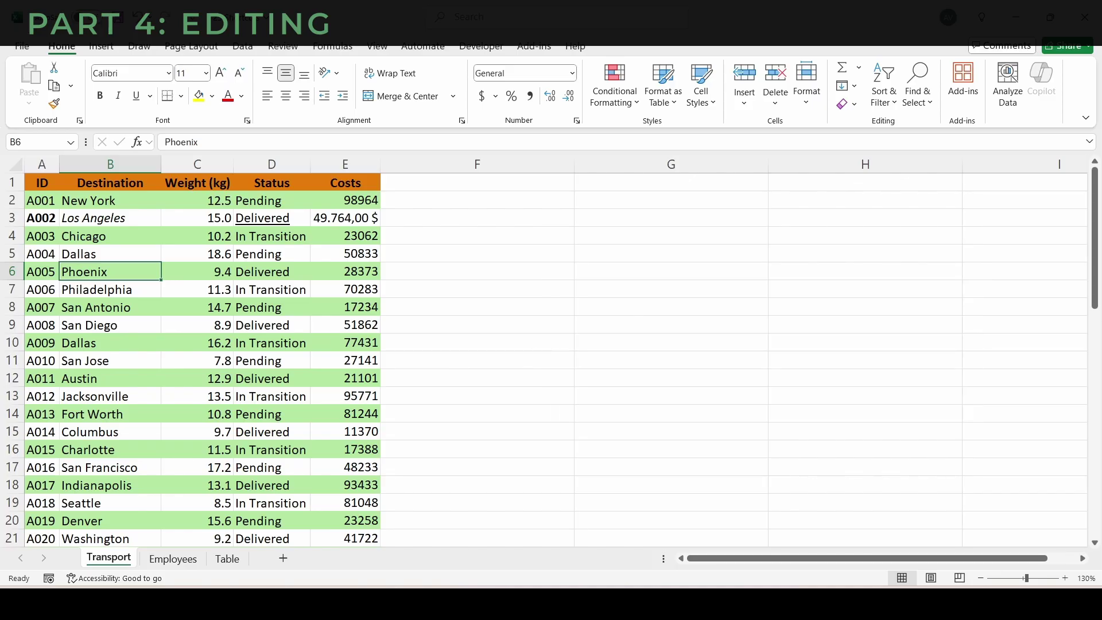
Step: AutoSum the costs E2:E6 into F2, giving 250996
key(Up)
key(Up)
key(Up)
key(Up)
key(Right)
key(Right)
key(Right)
key(Right)
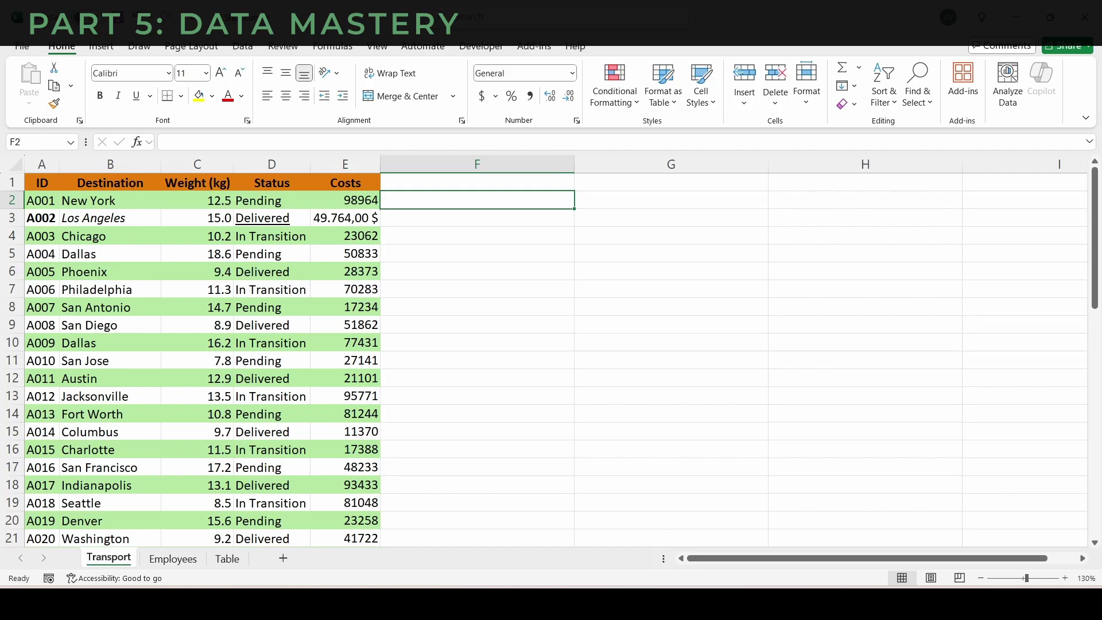
key(alt+equal)
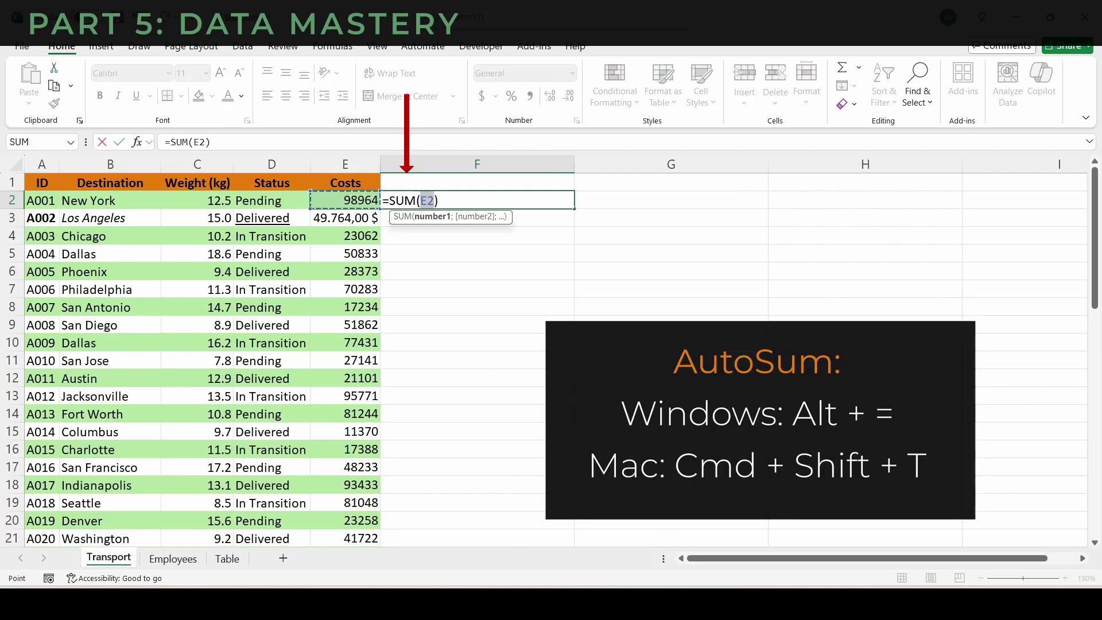
key(shift+Down)
key(shift+Down)
key(shift+Down)
key(shift+Down)
key(Return)
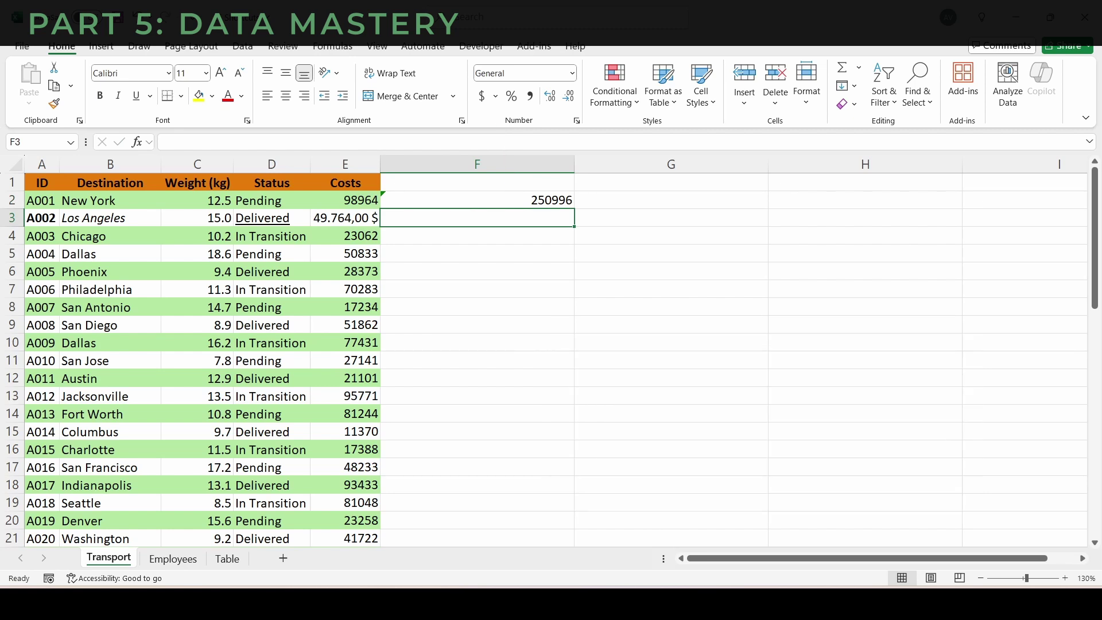
Step: Enter today's date 19/07/2025 in F3 and fill it down and across F3:H5
key(ctrl+semicolon)
key(Return)
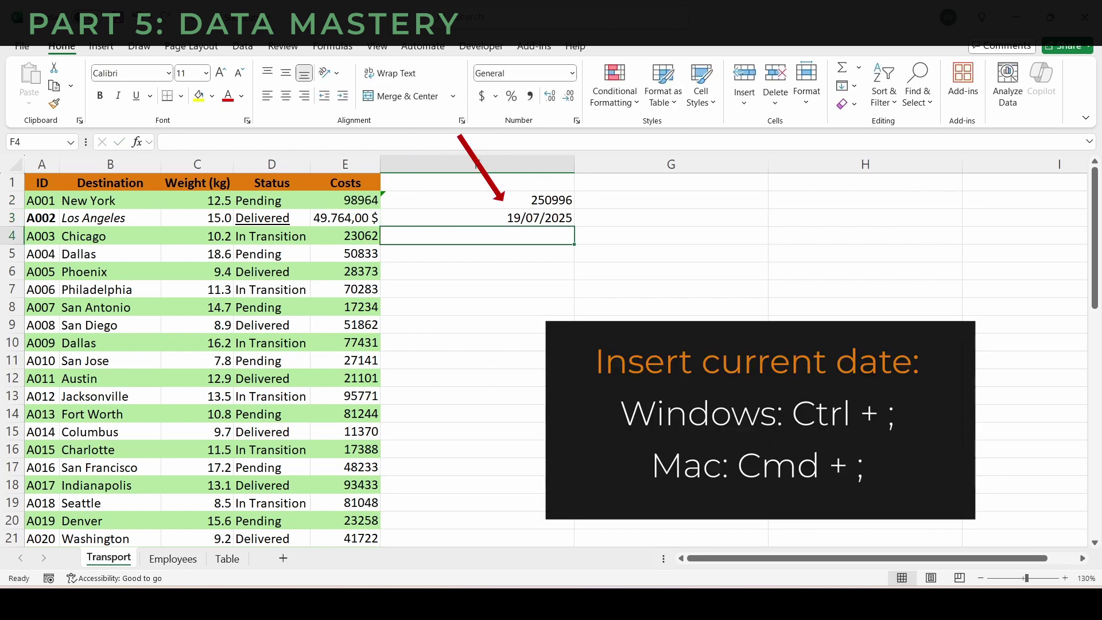
key(Up)
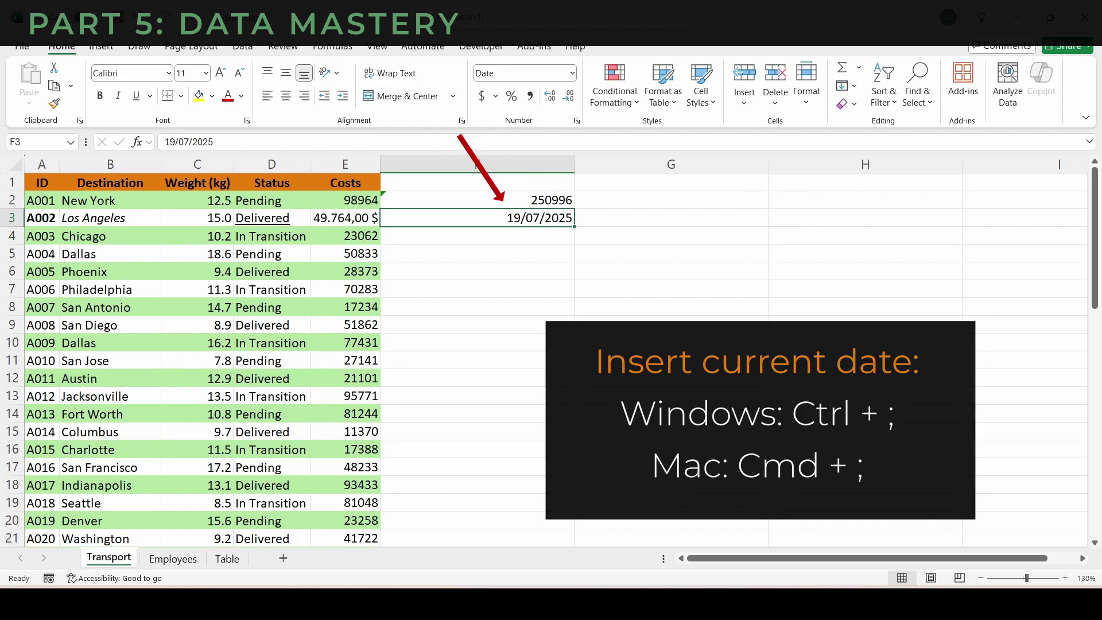
key(shift+Down)
key(shift+Down)
key(ctrl+d)
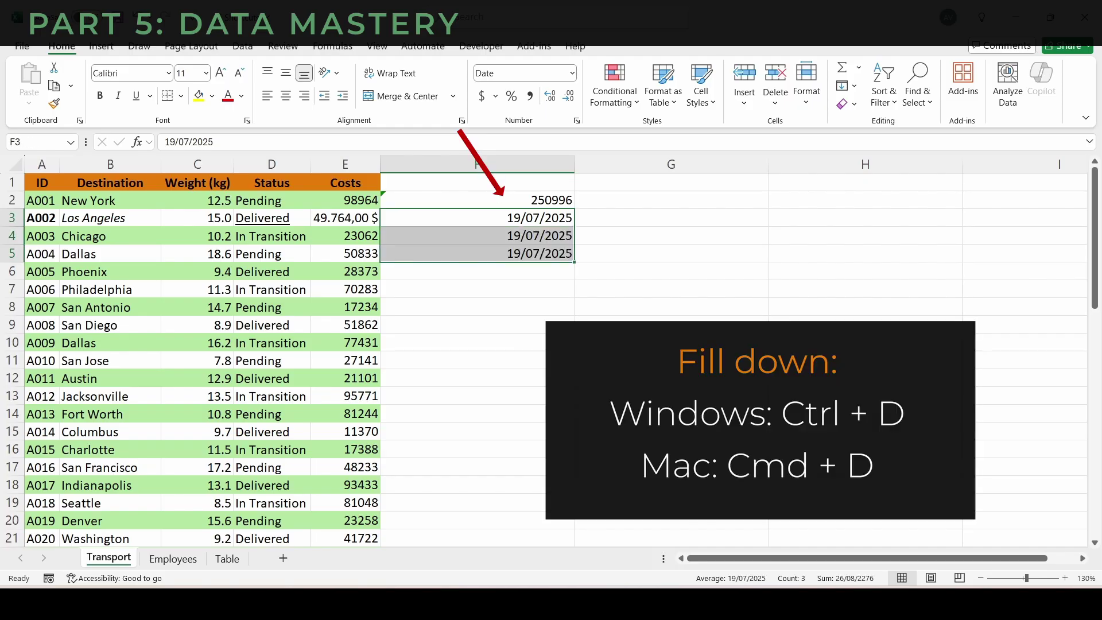
key(shift+Right)
key(shift+Right)
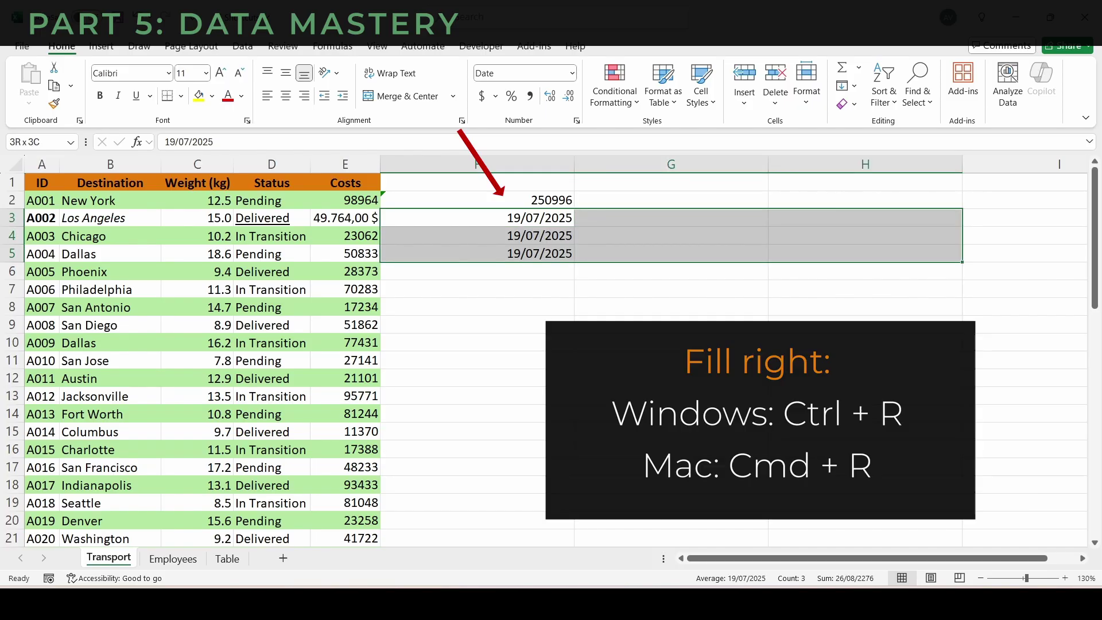
key(ctrl+r)
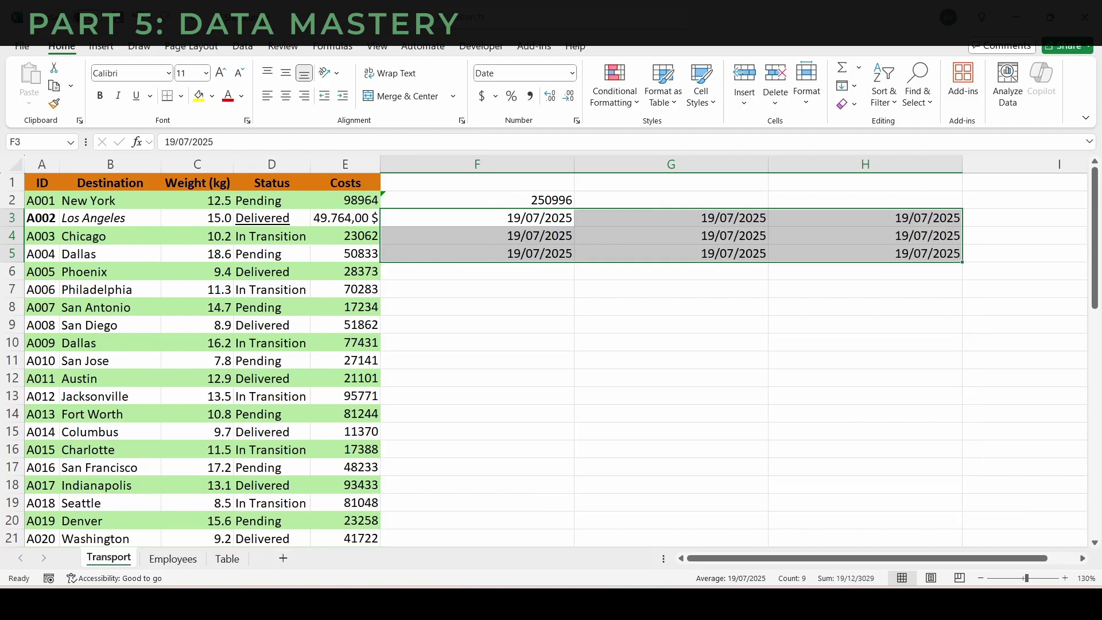
key(ctrl+t)
key(Return)
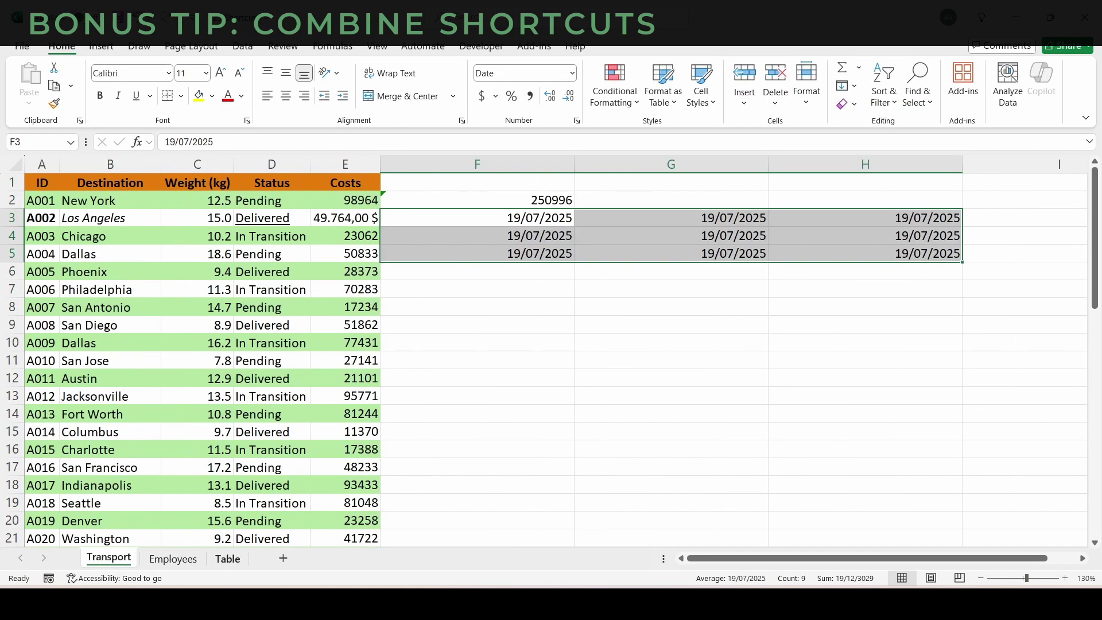
Step: Select headers and first four shipments A1:E5 and convert them into table Table2
key(ctrl+Home)
key(shift+Right)
key(shift+Right)
key(shift+Down)
key(shift+Down)
key(shift+Down)
key(shift+Down)
key(shift+Right)
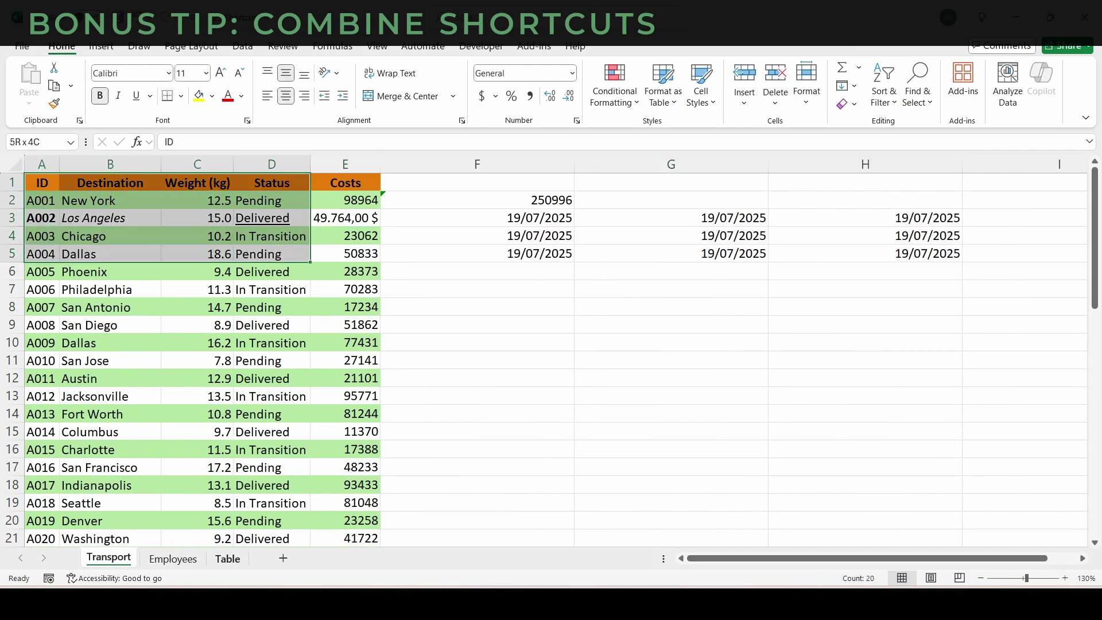
key(shift+Right)
key(ctrl+t)
key(Return)
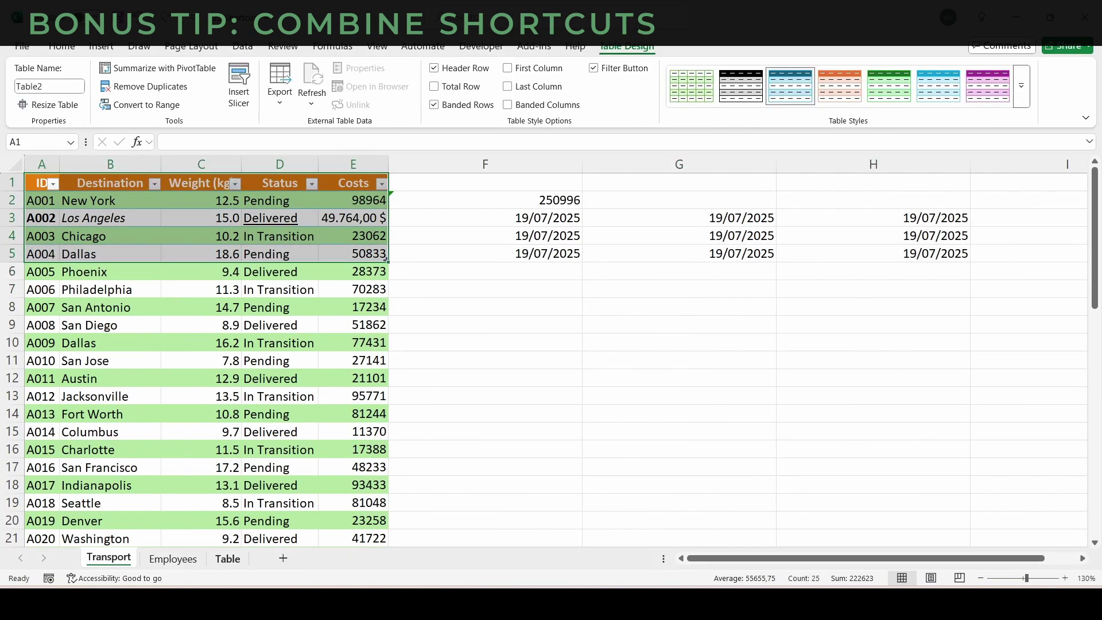